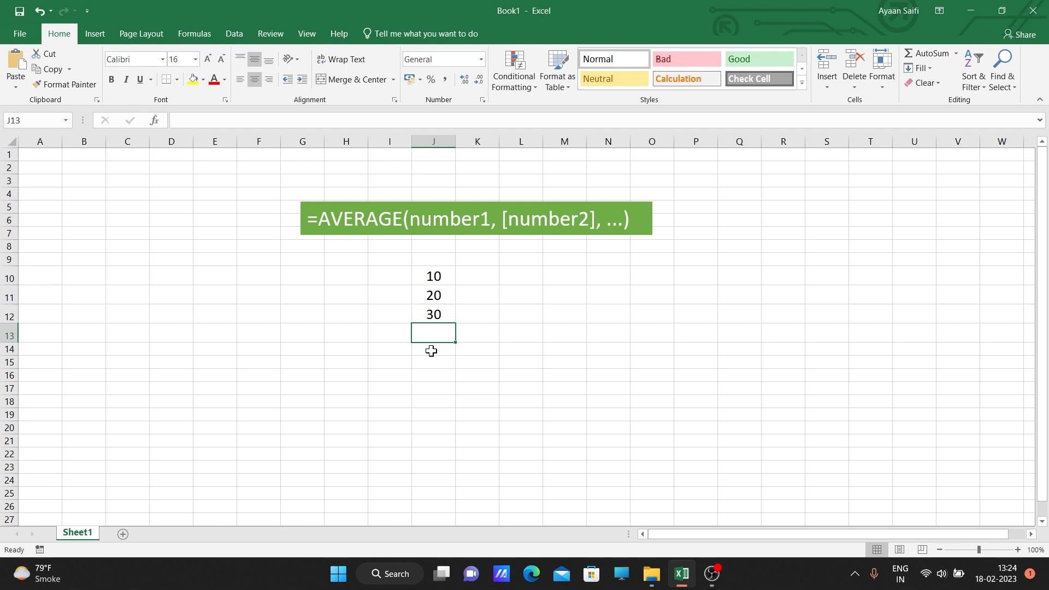
Review the values in J10:J12 and the arguments of the AVERAGE syntax in the green text box.
left_click(445, 275)
left_click(444, 297)
left_click(443, 319)
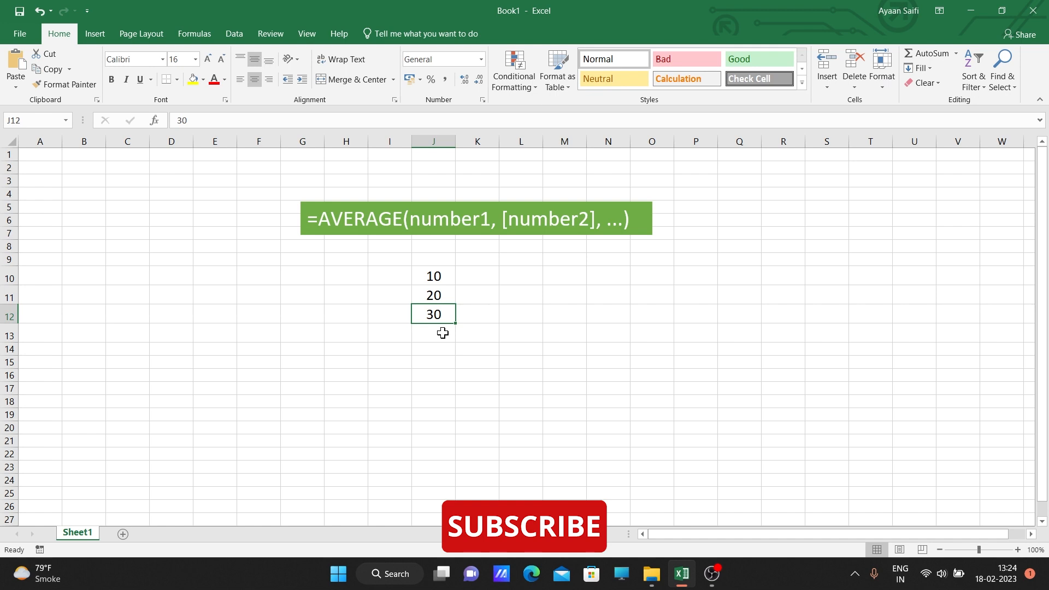
left_click_drag(440, 276, 441, 313)
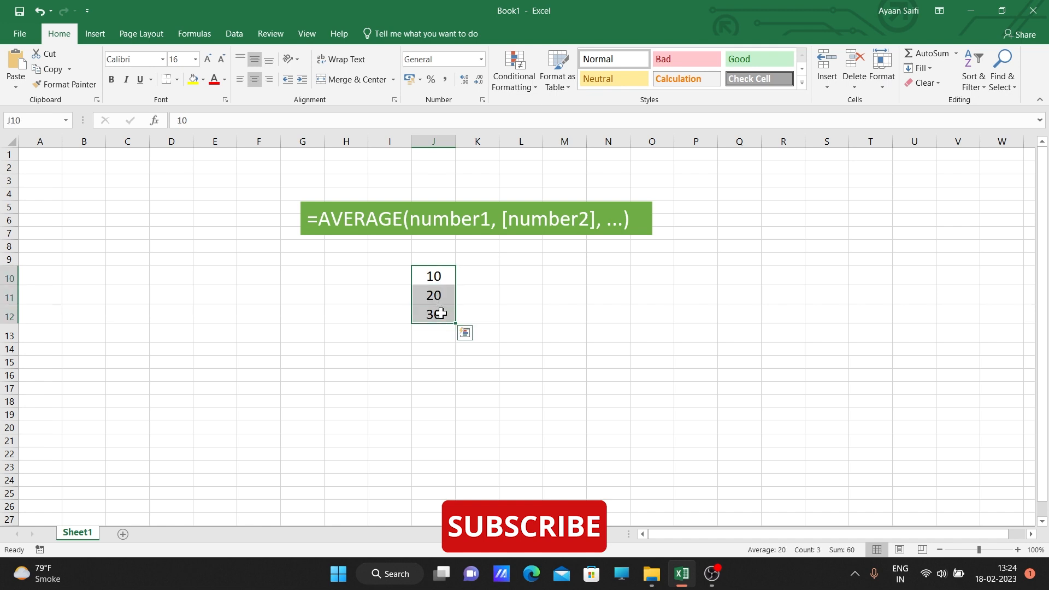
left_click(441, 332)
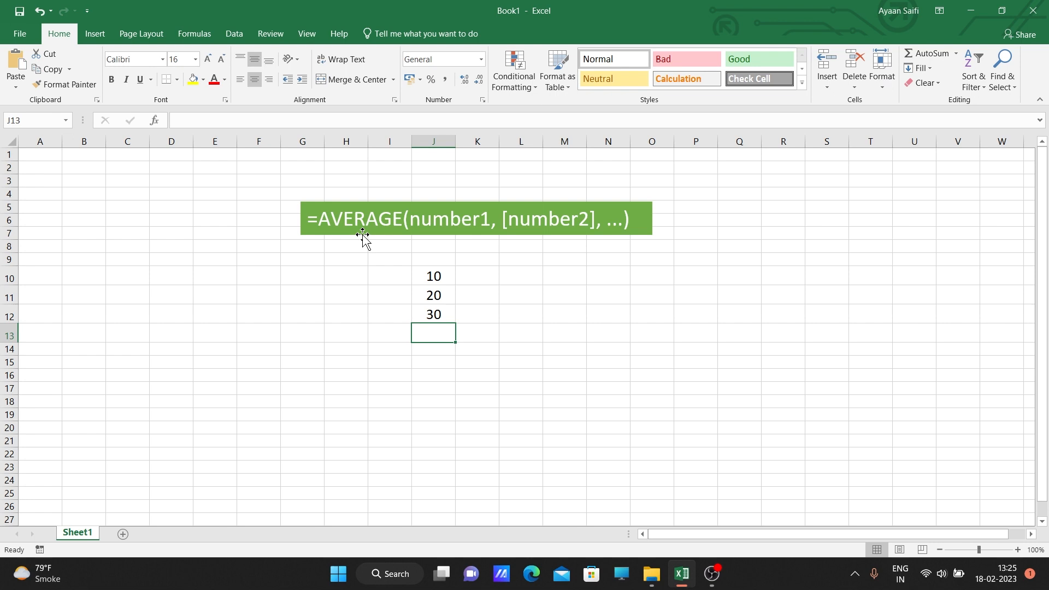
left_click(434, 228)
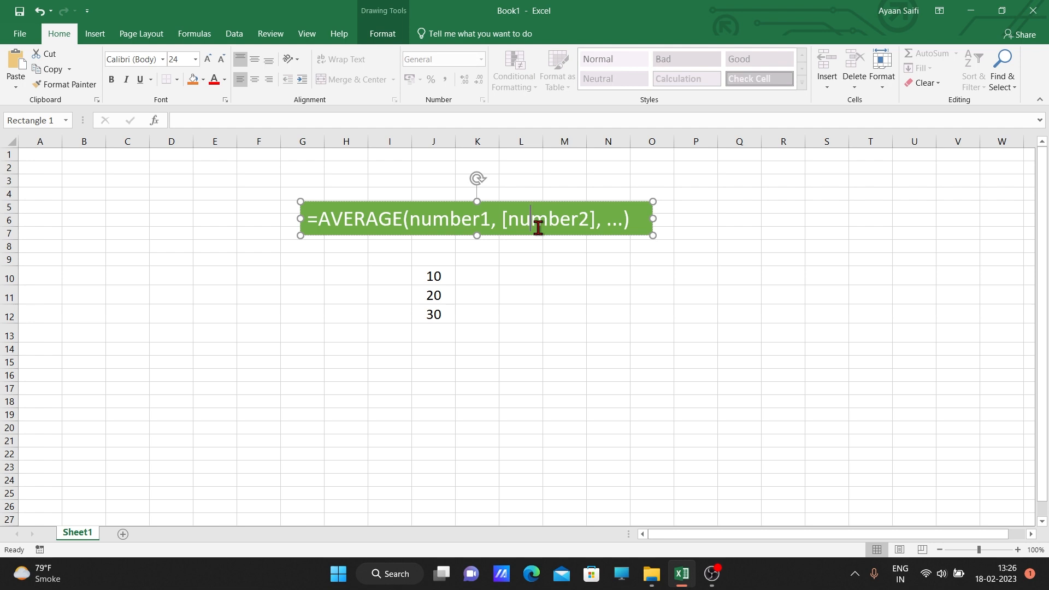
left_click_drag(581, 228, 508, 227)
left_click(508, 234)
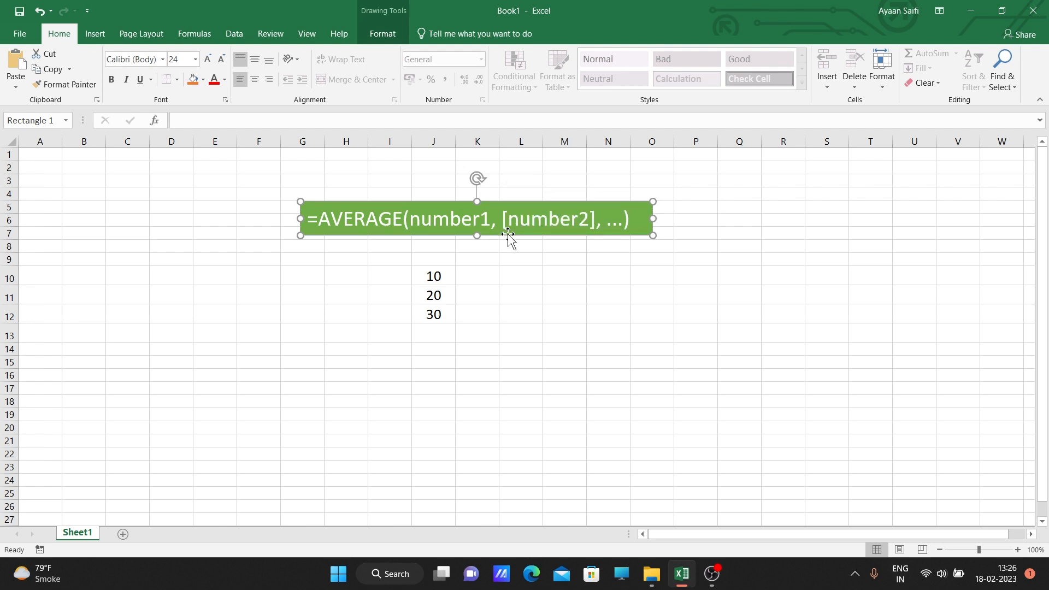
left_click(525, 227)
left_click(612, 228)
Enter =AVERAGE(J10,J11,J12) in cell J13, referencing each of the three values separately, and review the cells it averages.
left_click_drag(444, 276, 434, 318)
double_click(435, 331)
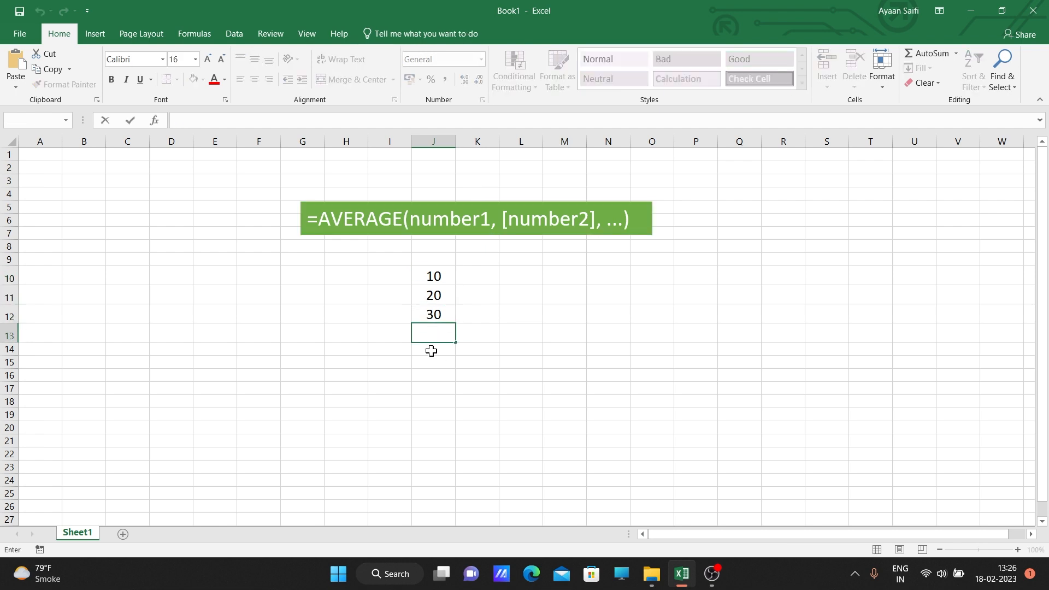
type("=aver")
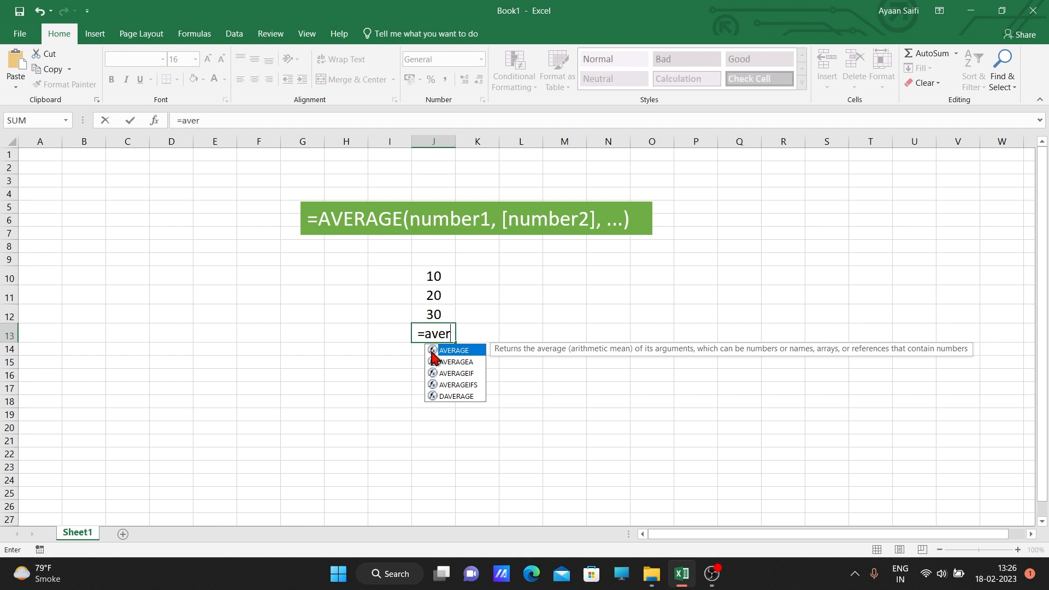
double_click(433, 352)
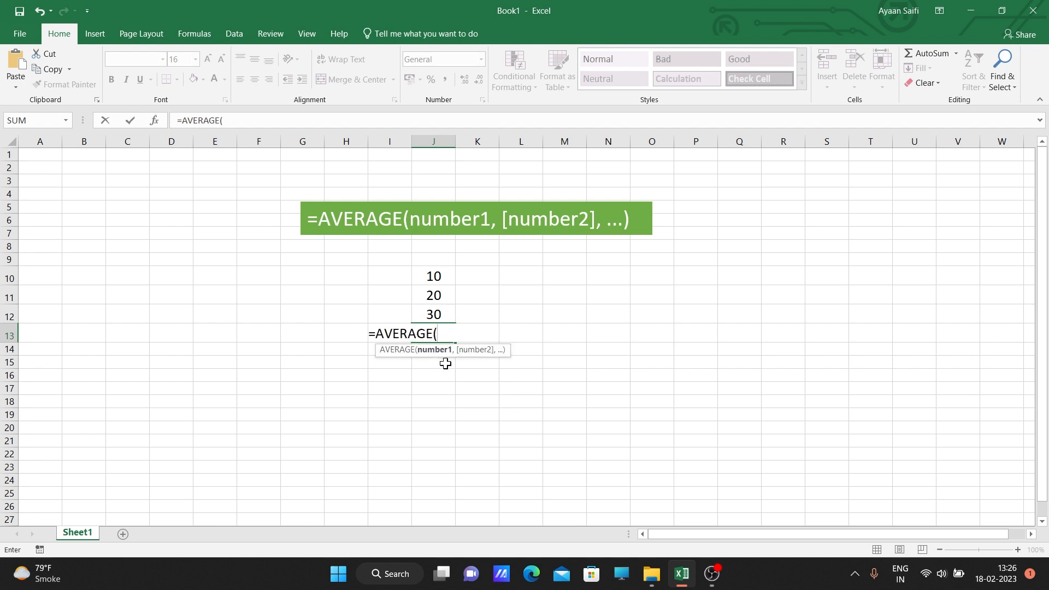
left_click(433, 273)
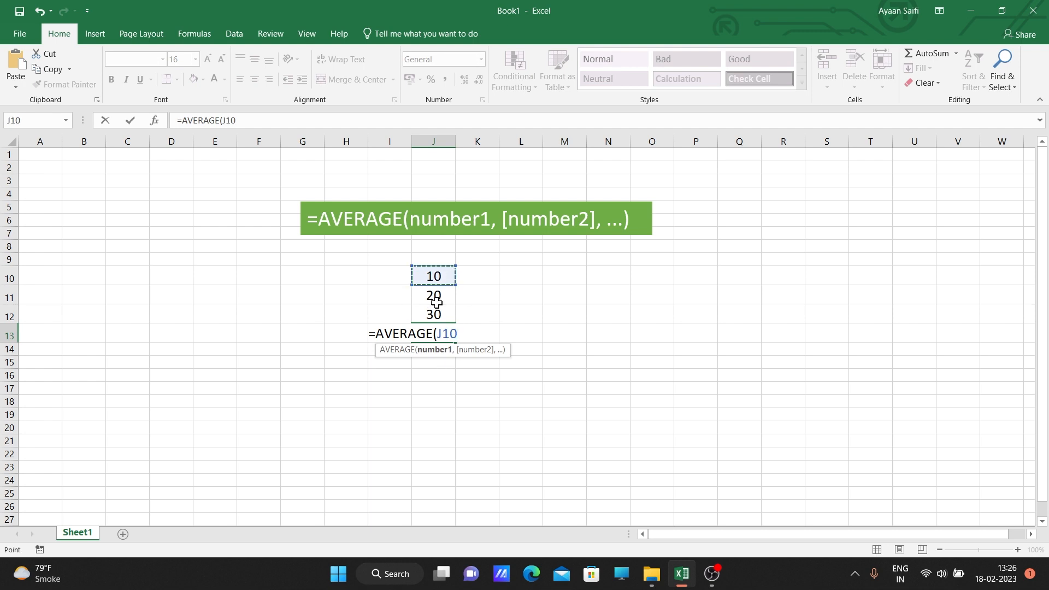
type(",")
left_click(439, 301)
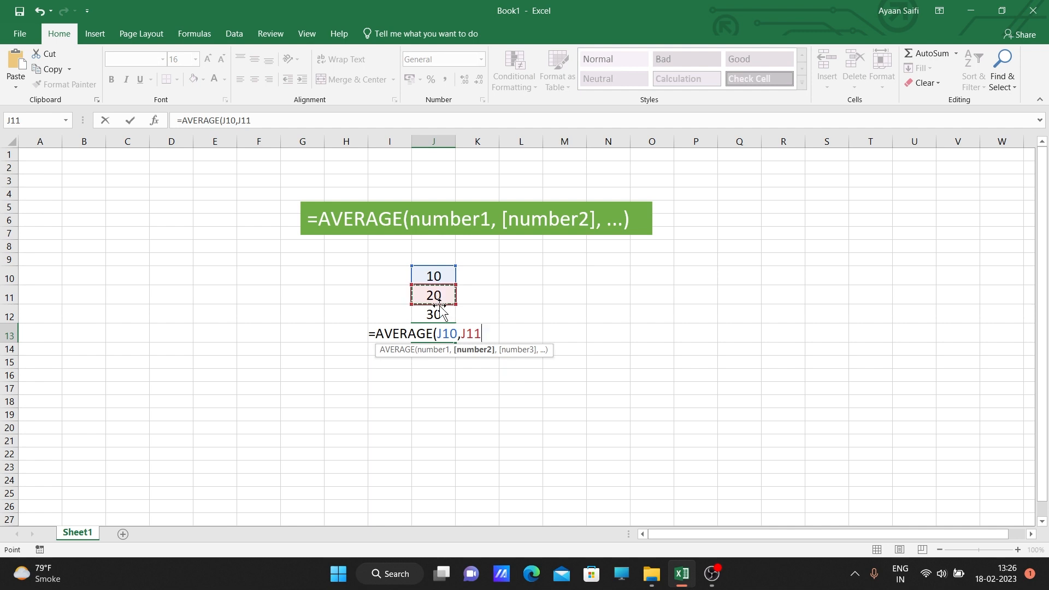
type(",")
left_click(439, 315)
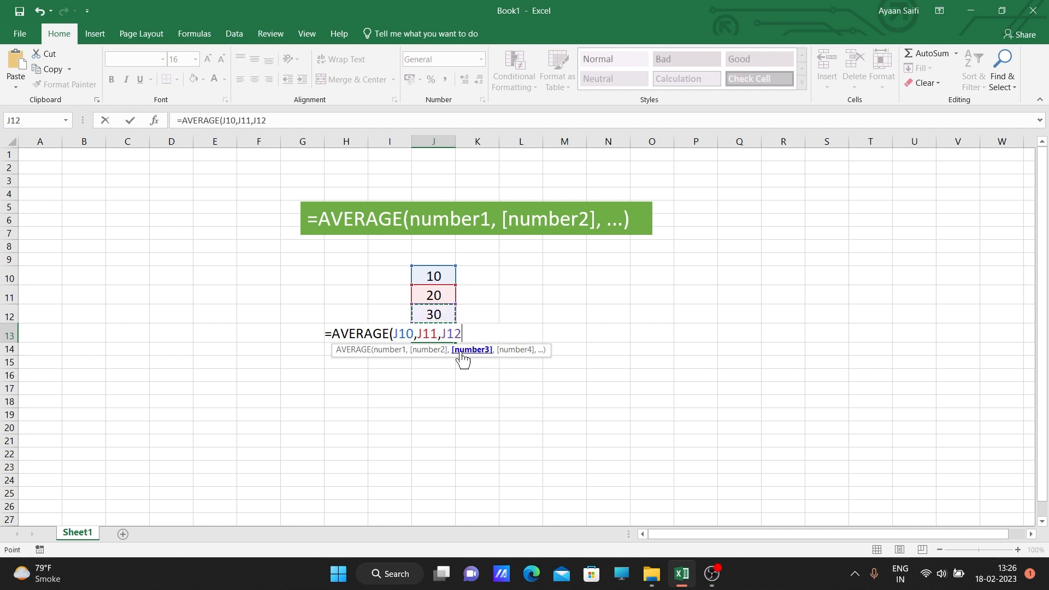
type(")")
key("Return")
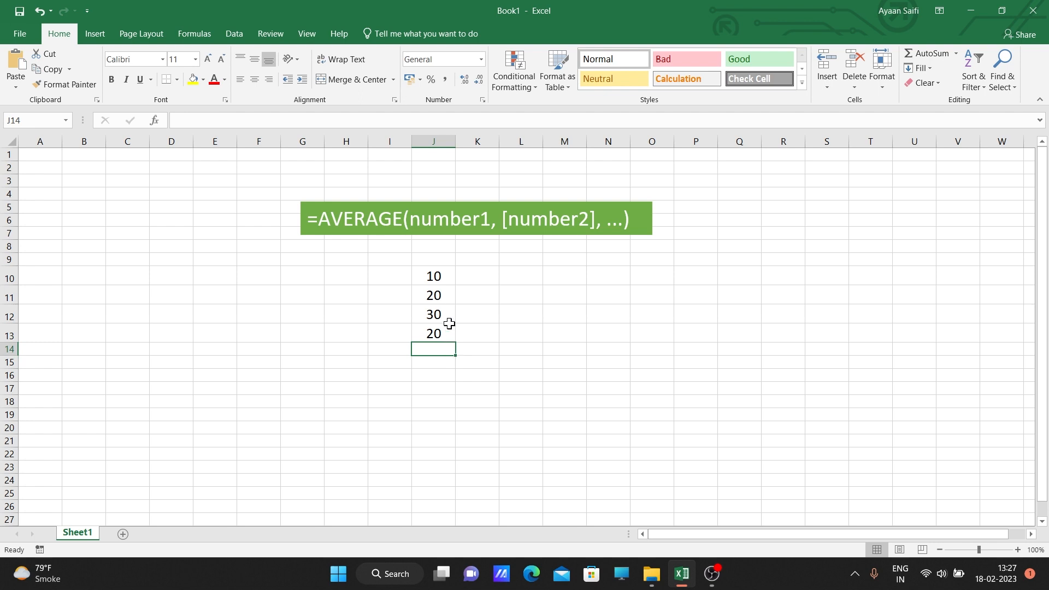
left_click(439, 281)
left_click(440, 298)
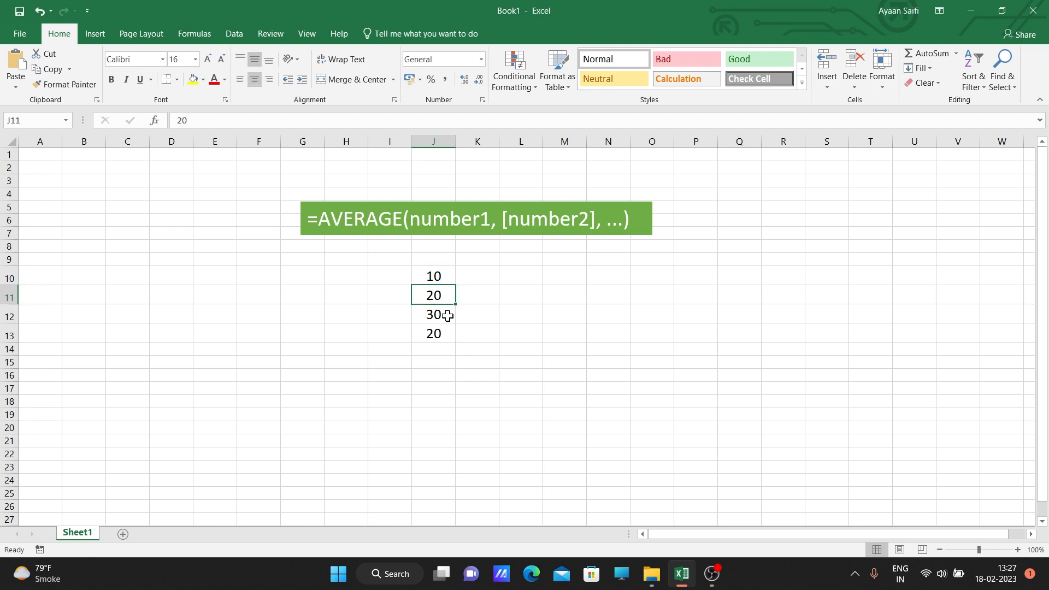
left_click(447, 315)
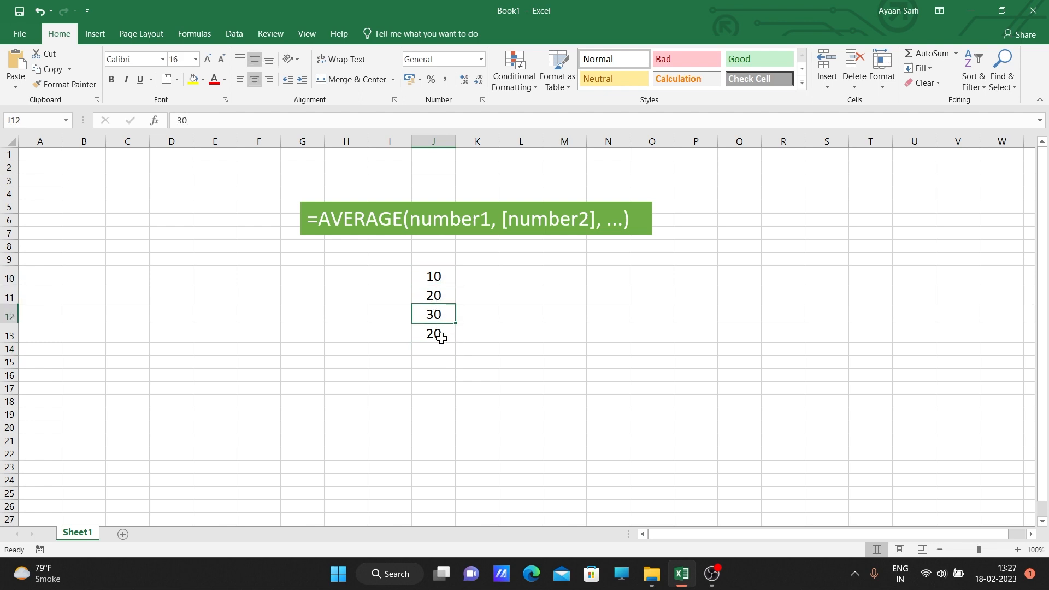
Replace the formula in cell J13 with the range version =AVERAGE(J10:J12).
left_click(440, 338)
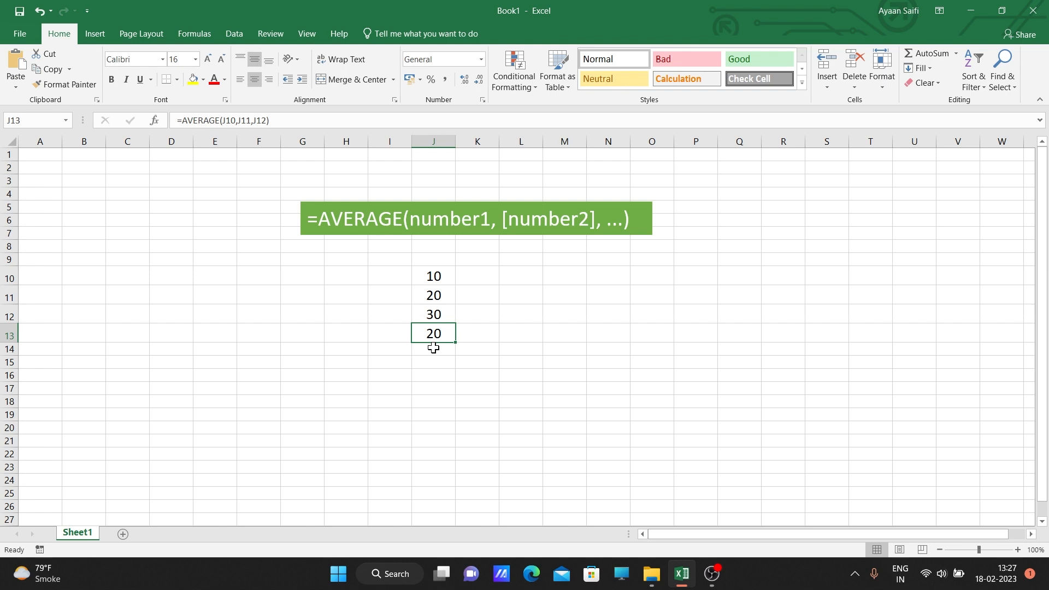
key("Delete")
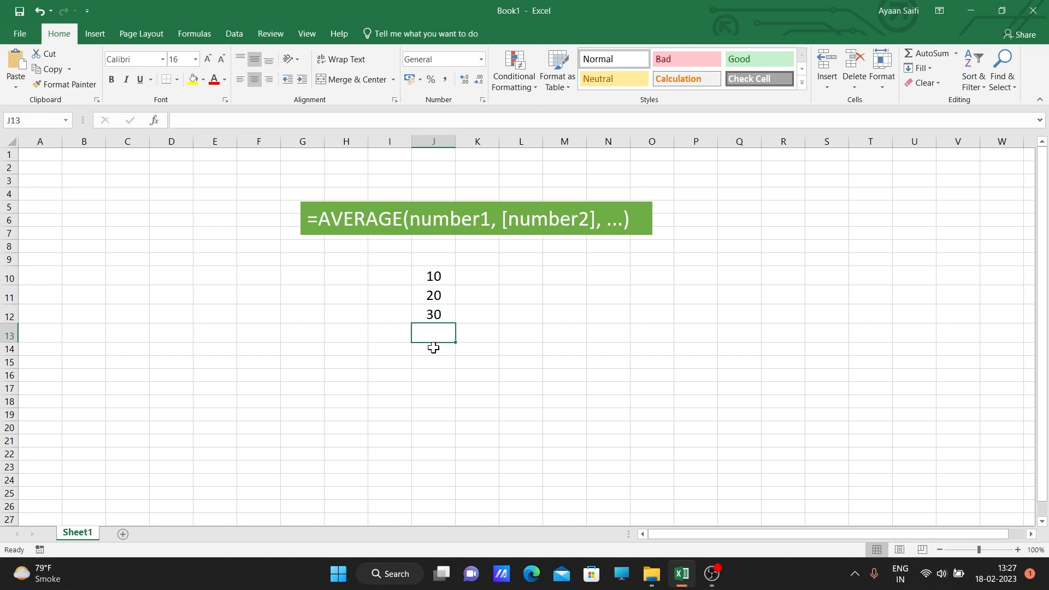
type("=ave")
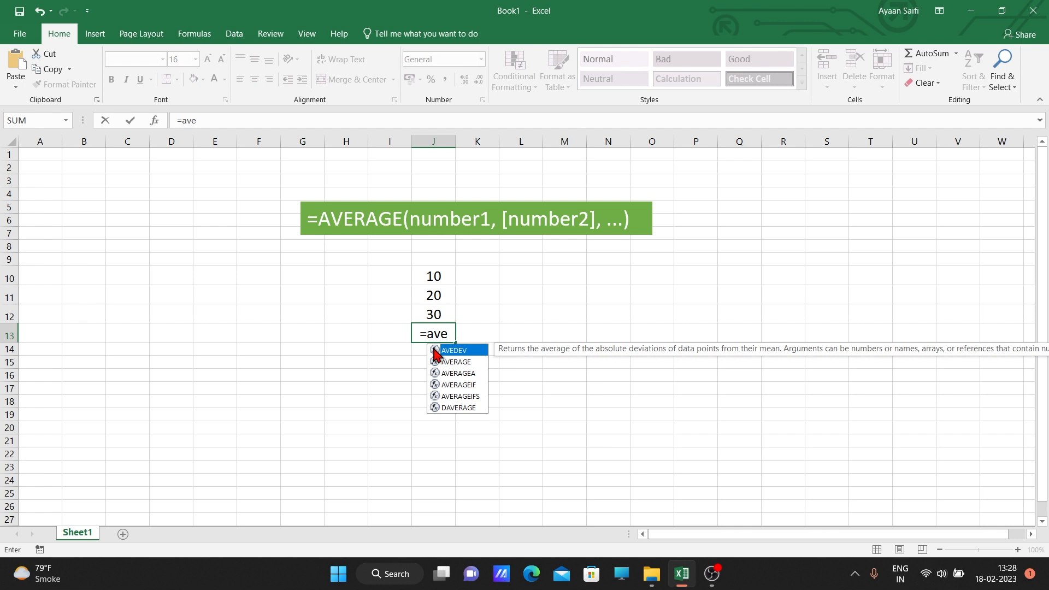
key("Down")
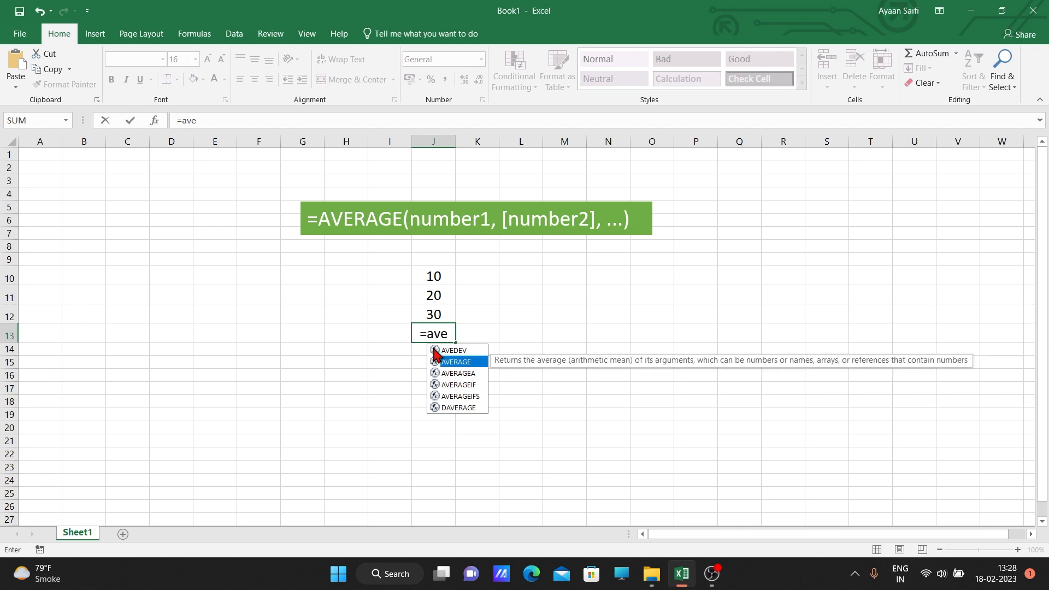
key("Tab")
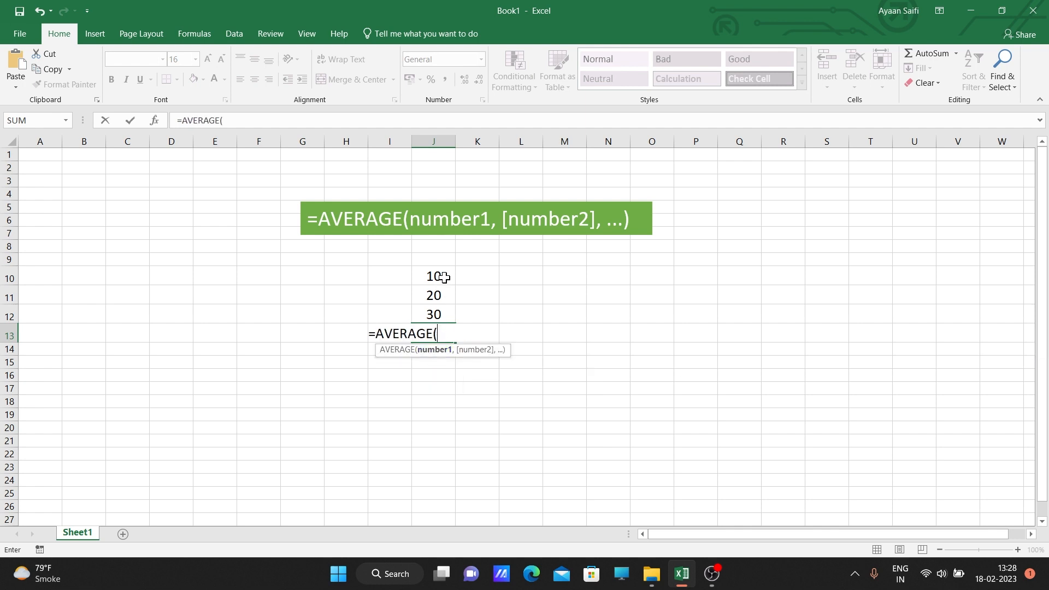
left_click_drag(442, 277, 440, 314)
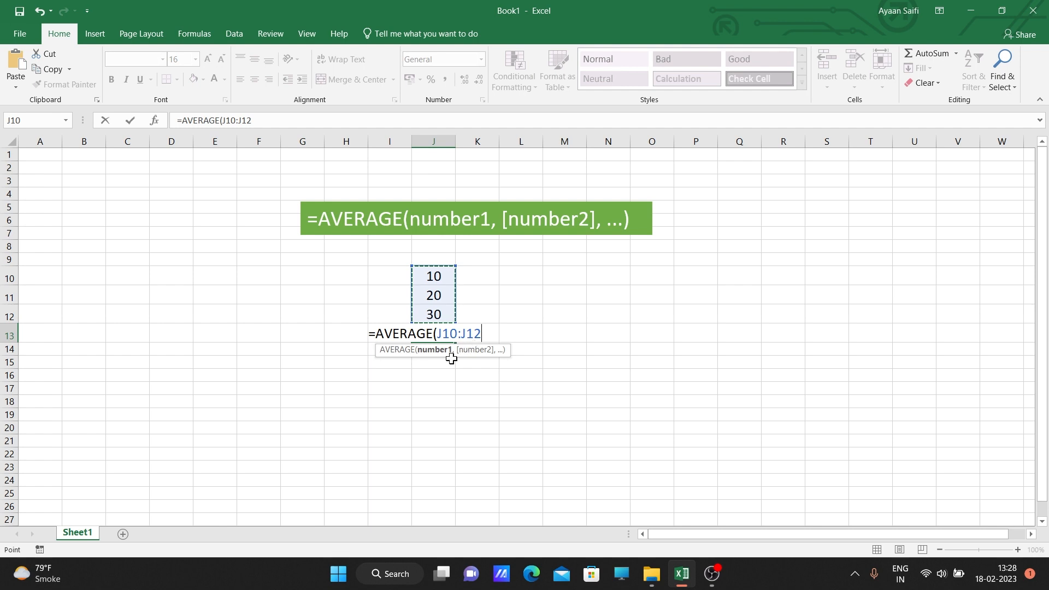
type(")")
key("Return")
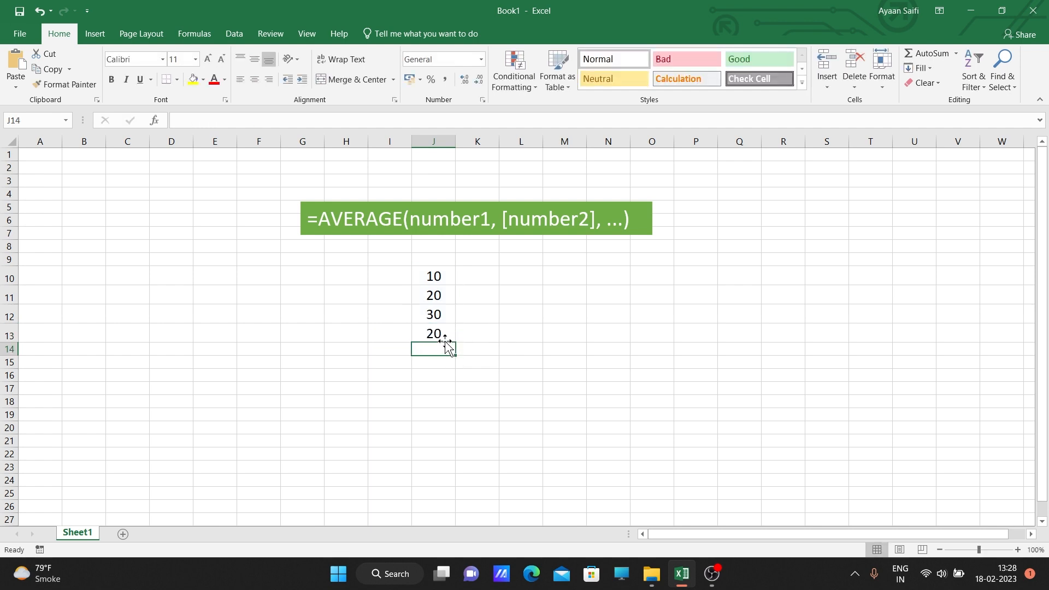
key("Up")
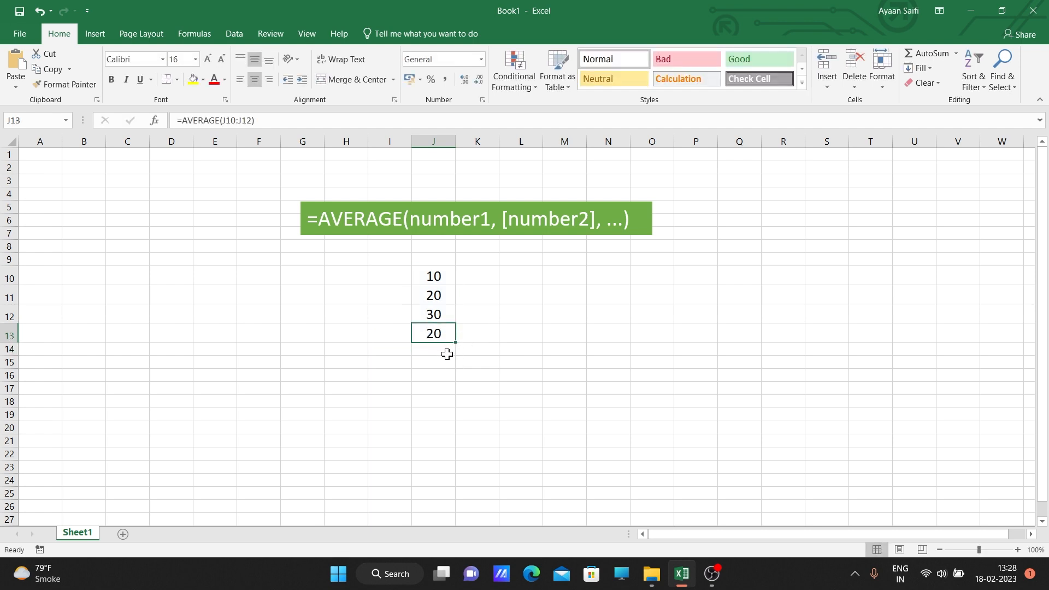
left_click(447, 350)
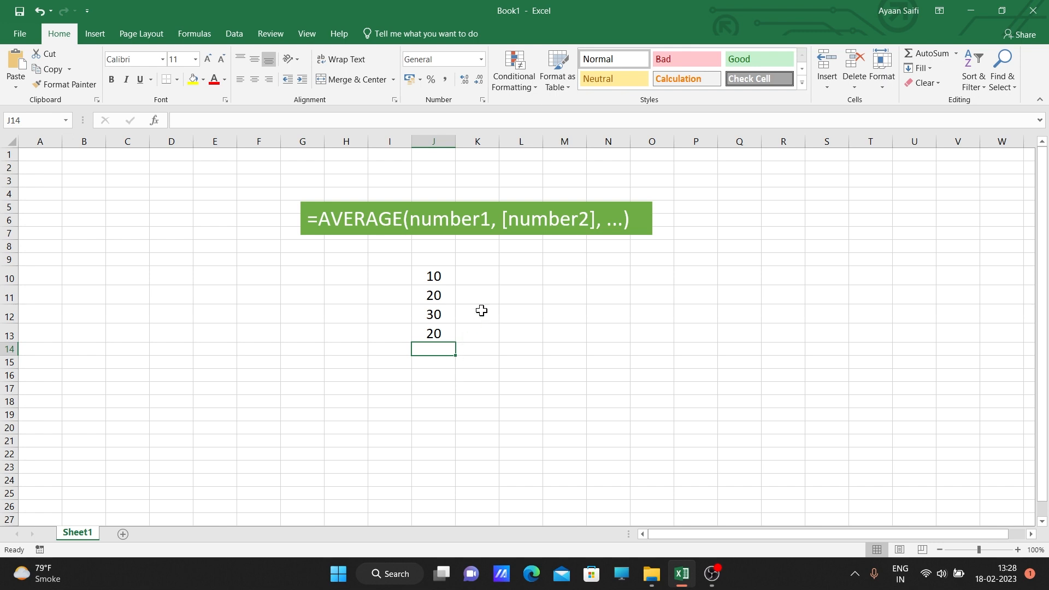
Enter the values 45, 75, 78 and 15 in cells L10 to L13.
left_click(512, 276)
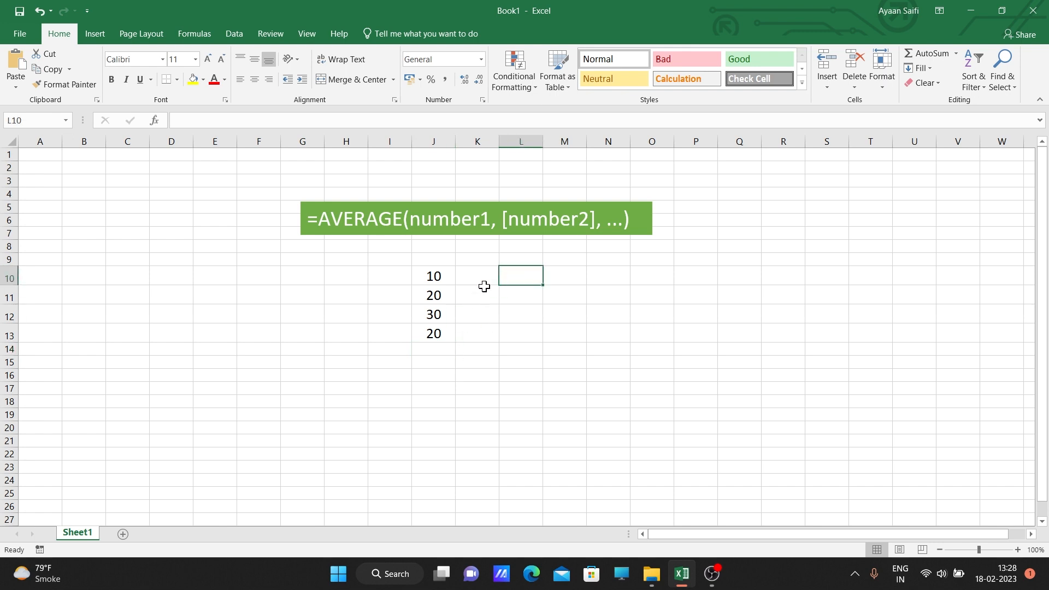
type("45")
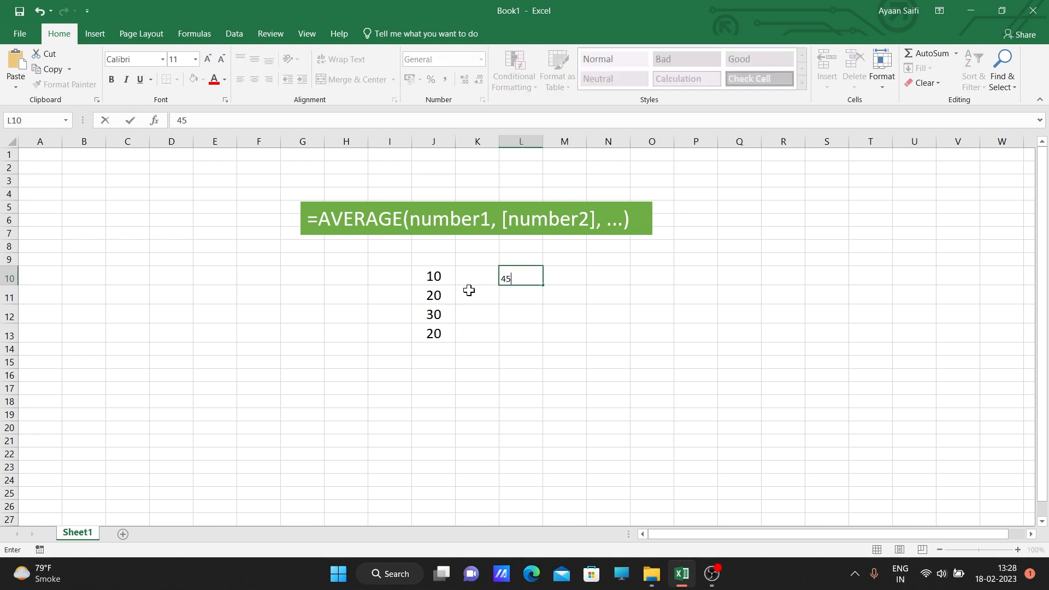
key("Return")
type("75")
key("Return")
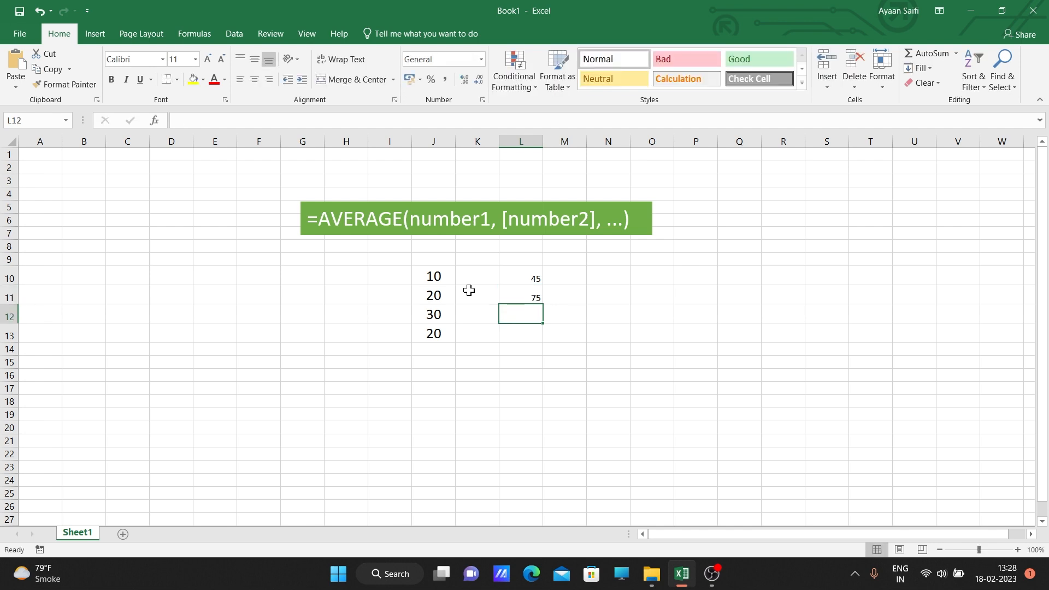
type("78")
key("Return")
type("15")
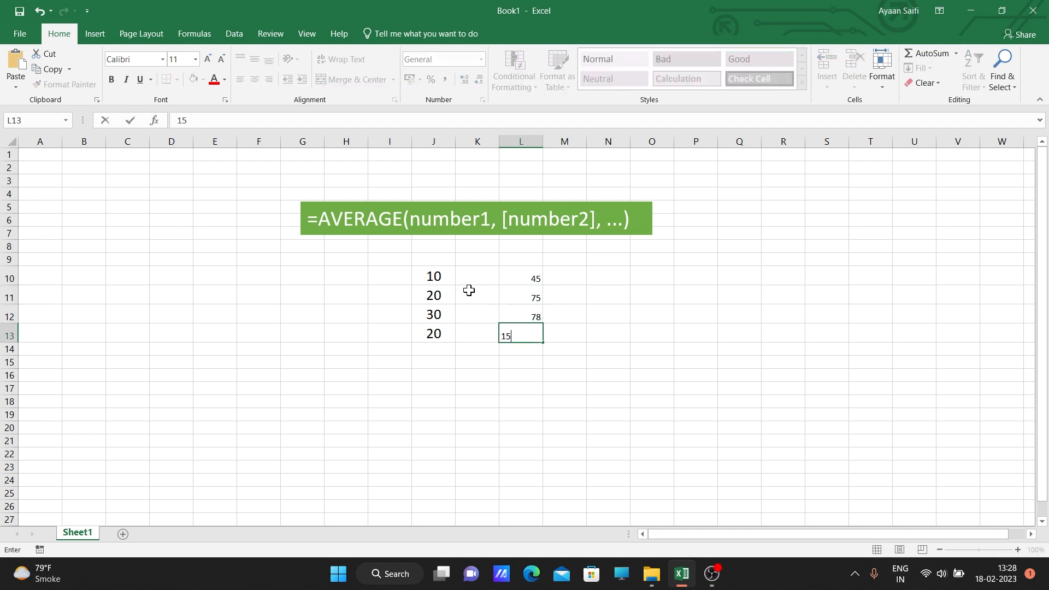
key("Return")
Calculate the average of the second column in cell L14 with =AVERAGE(L10:L13).
left_click_drag(515, 269, 524, 333)
left_click(526, 352)
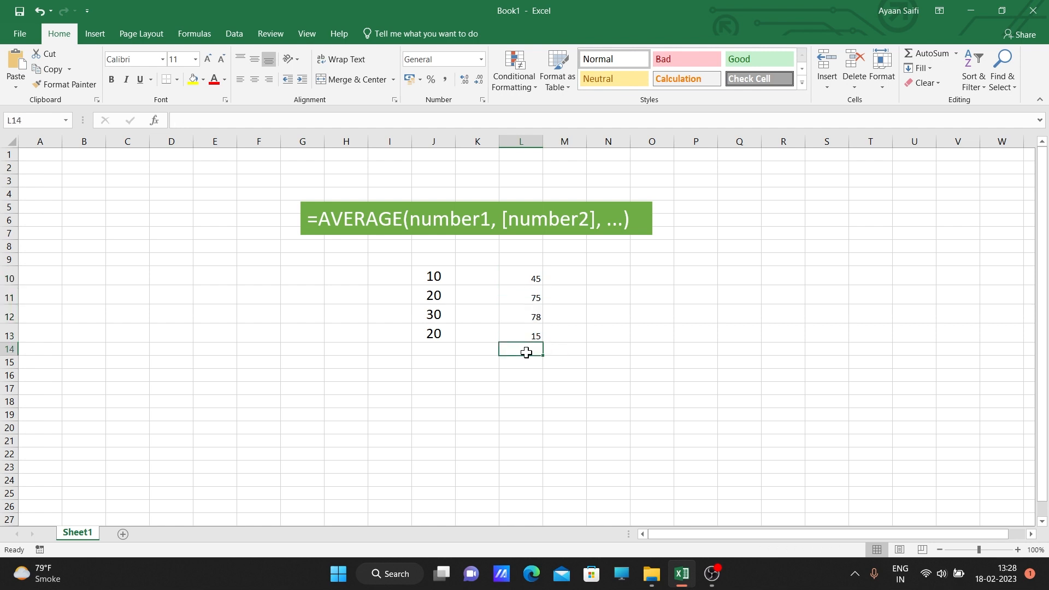
type("=av")
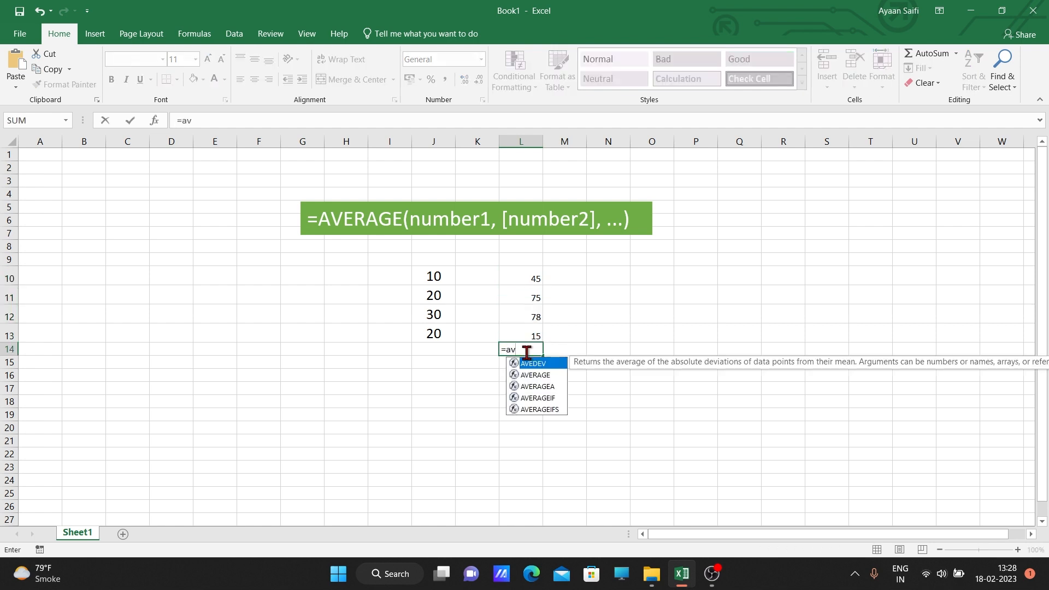
type("e")
key("Tab")
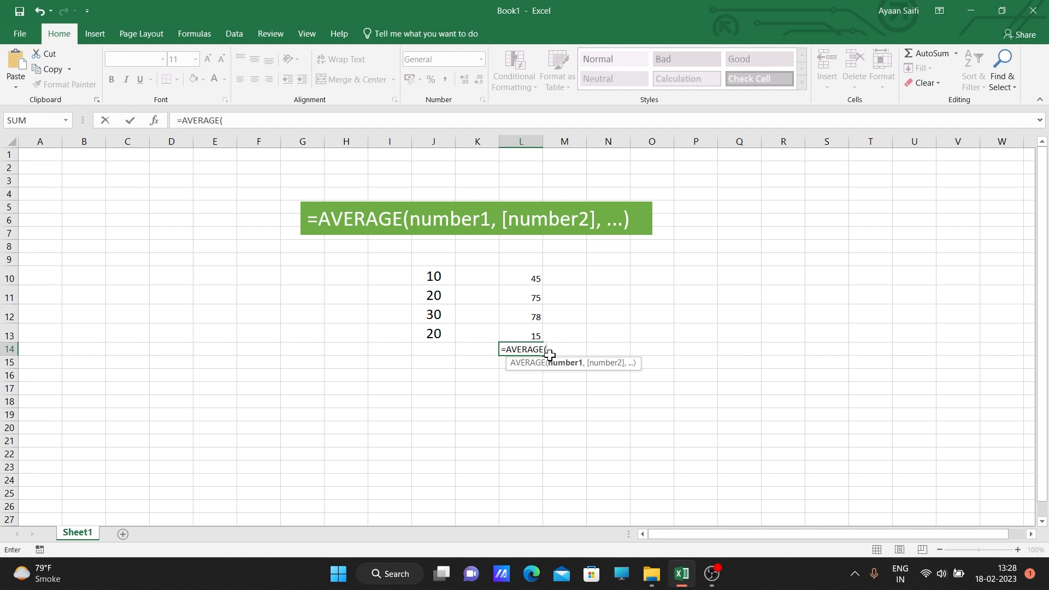
left_click_drag(528, 277, 533, 333)
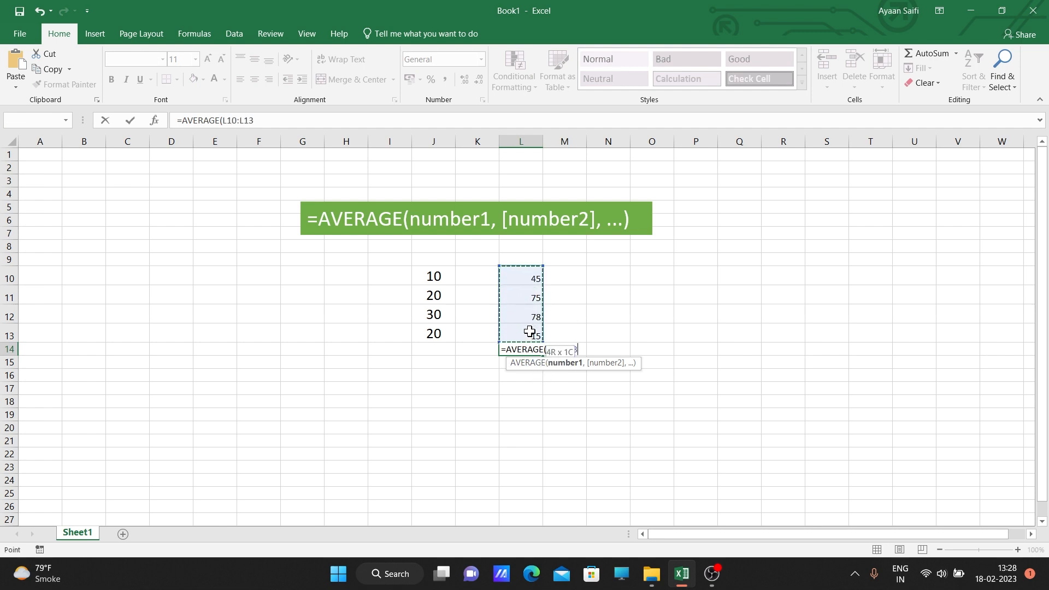
key("Return")
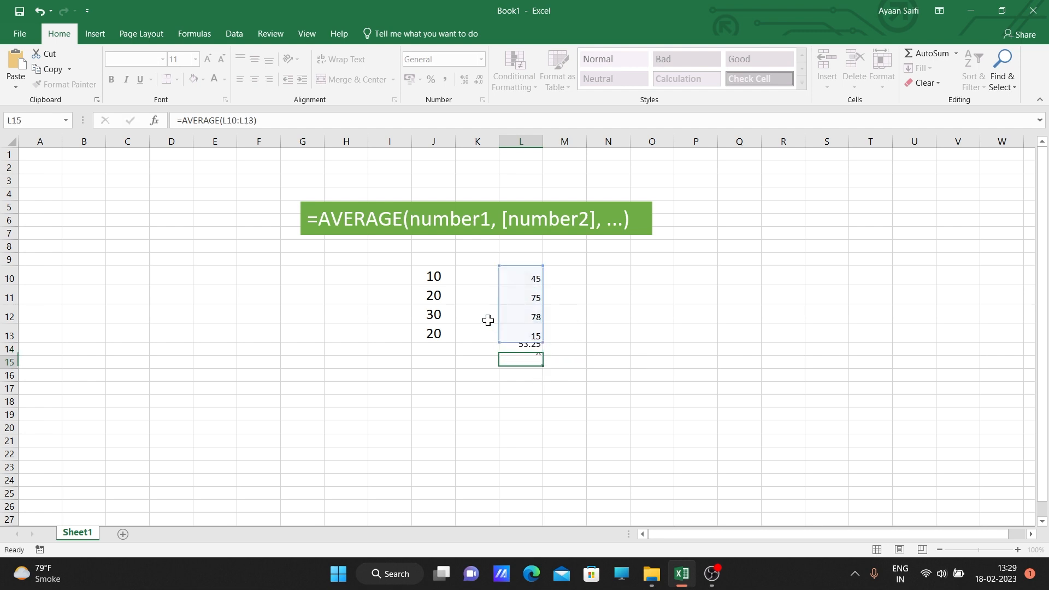
Check the formula in L14 and compare both averages with the status bar averages for J10:J12 and L10:L13.
left_click(532, 347)
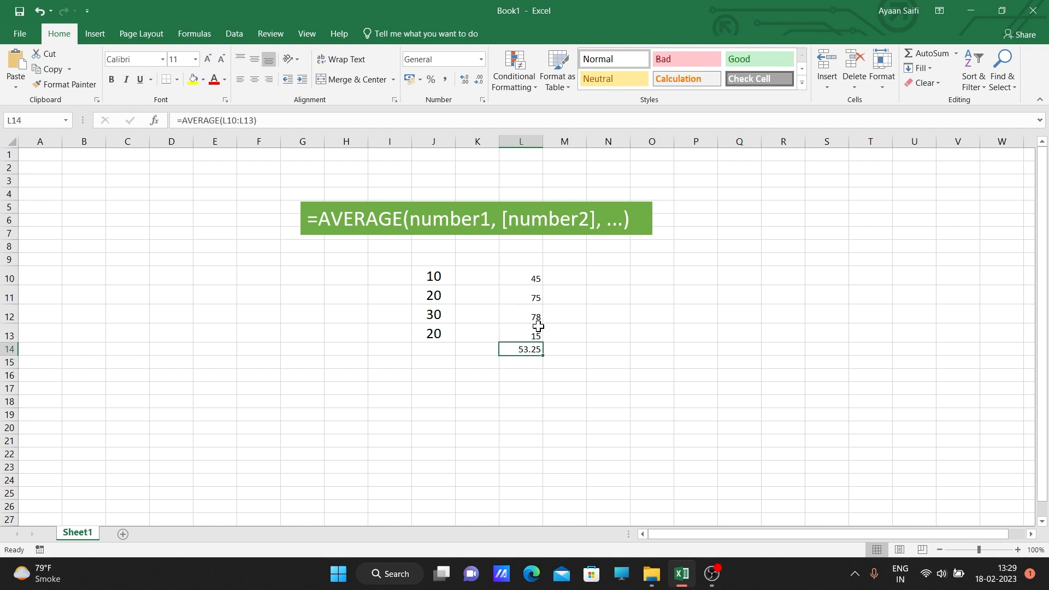
left_click_drag(540, 277, 533, 332)
left_click(534, 360)
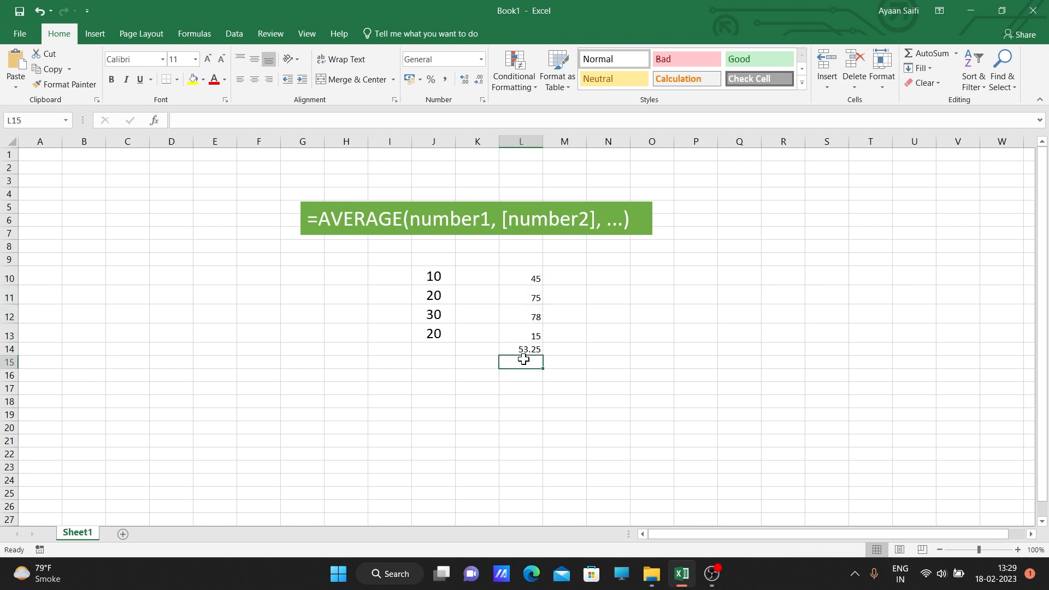
left_click(523, 353)
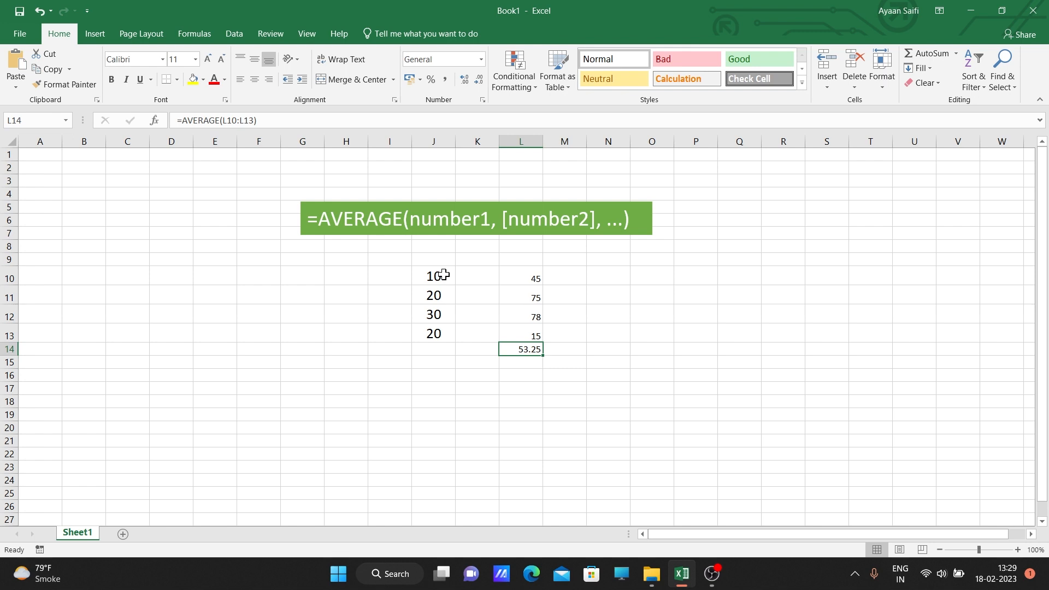
left_click_drag(440, 276, 445, 317)
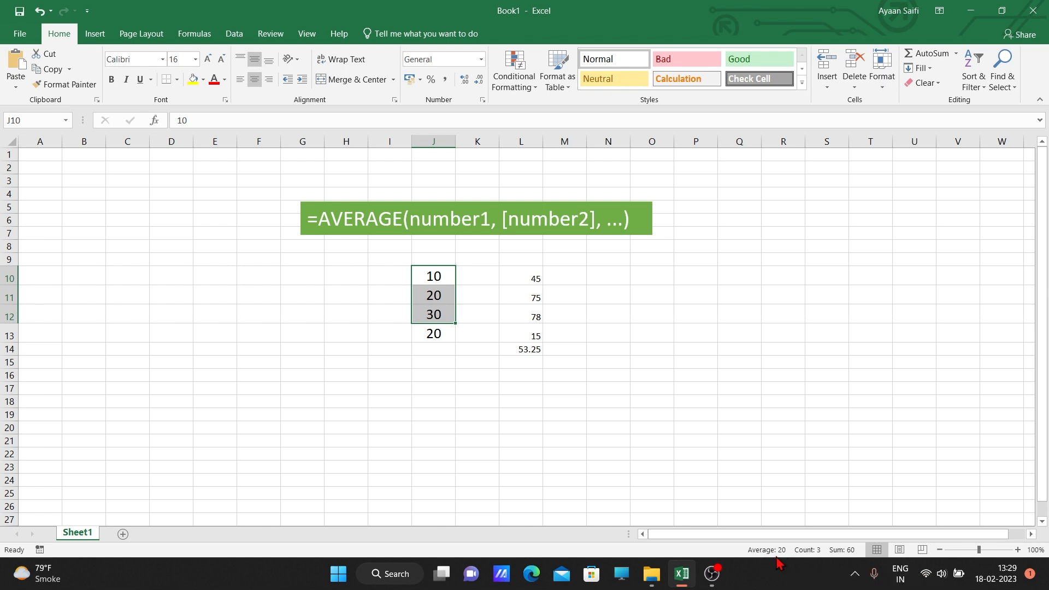
left_click(522, 279)
left_click_drag(522, 279, 522, 333)
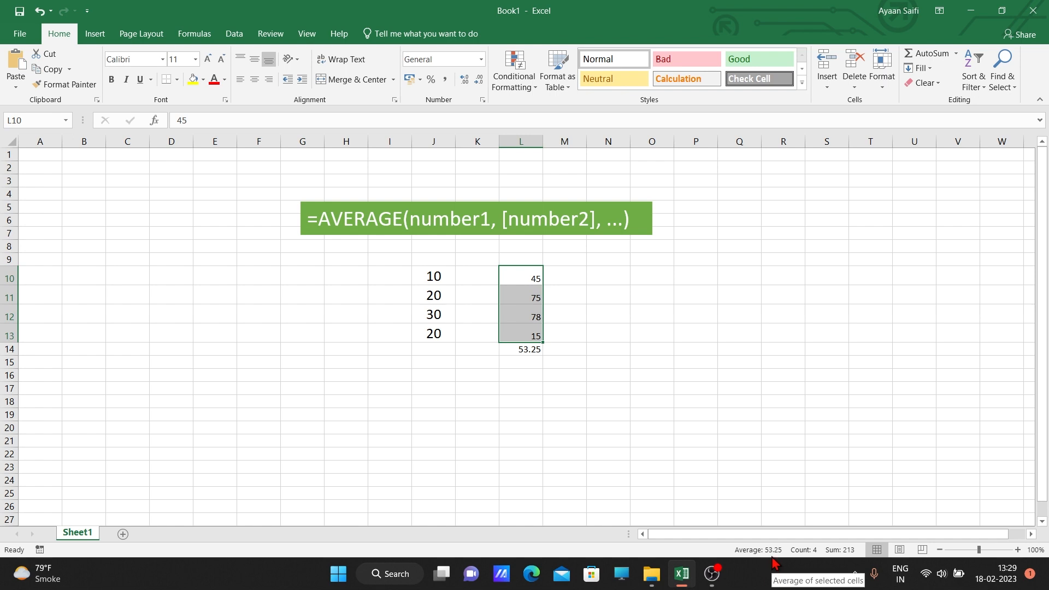
left_click(440, 377)
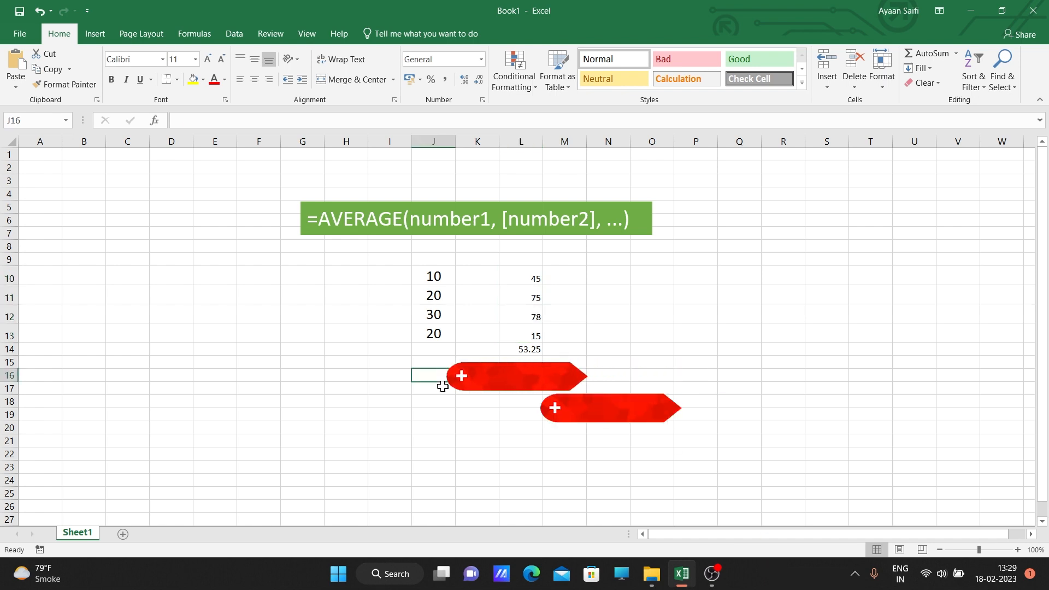